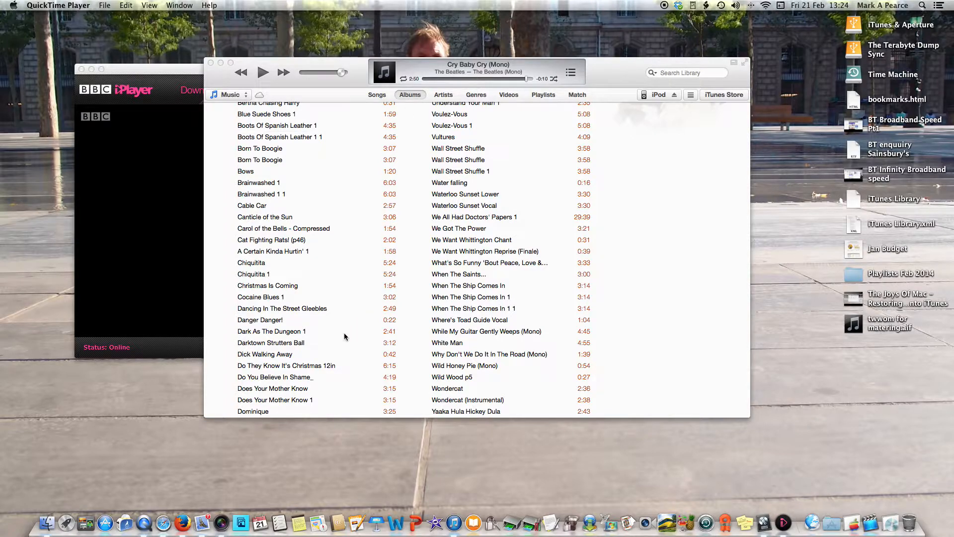
Set the artist and album artist of "Do They Know It's Christmas 12in" to Band Aid and its year to 1984
right_click(293, 368)
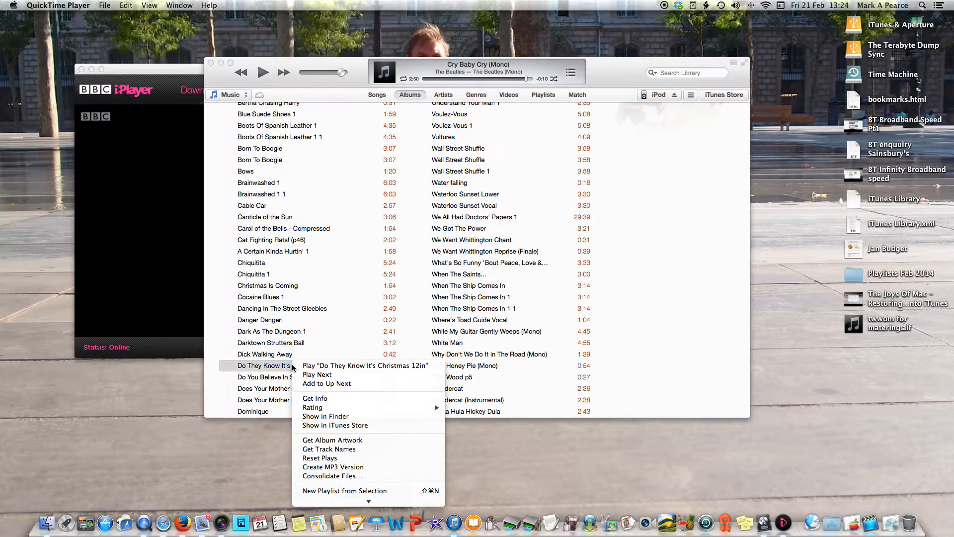
left_click(330, 399)
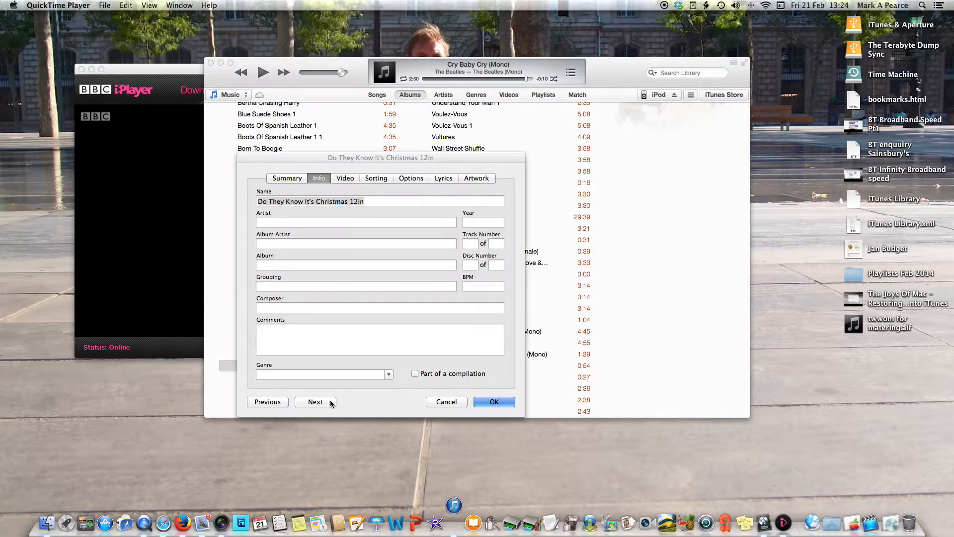
left_click(272, 222)
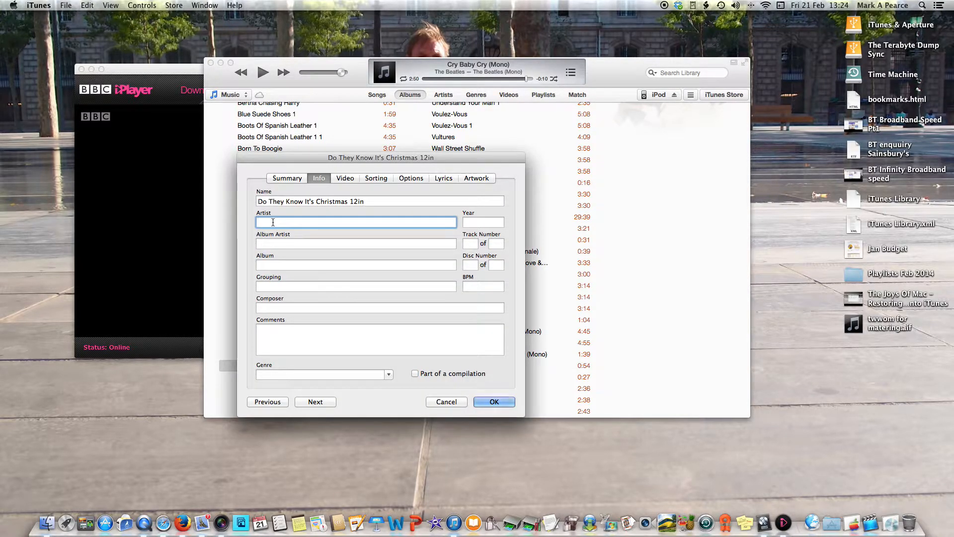
type("Band Aid")
key("Right")
left_click(269, 244)
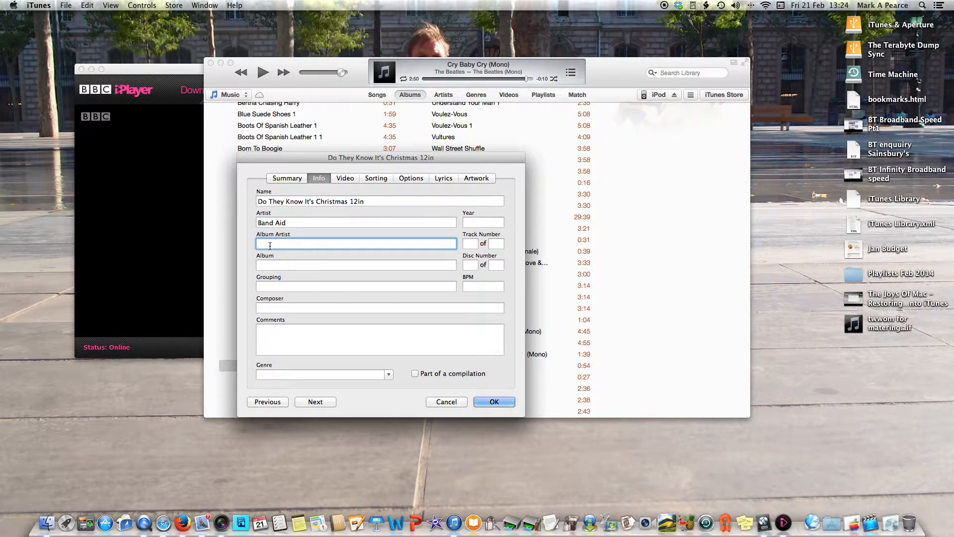
type("Band Aid")
key("Right")
left_click(474, 222)
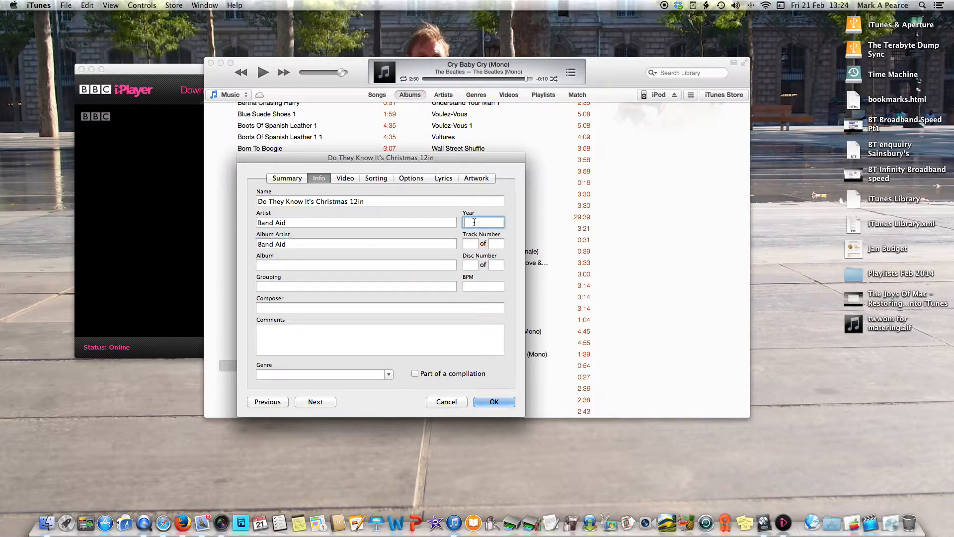
type("1984")
left_click(495, 402)
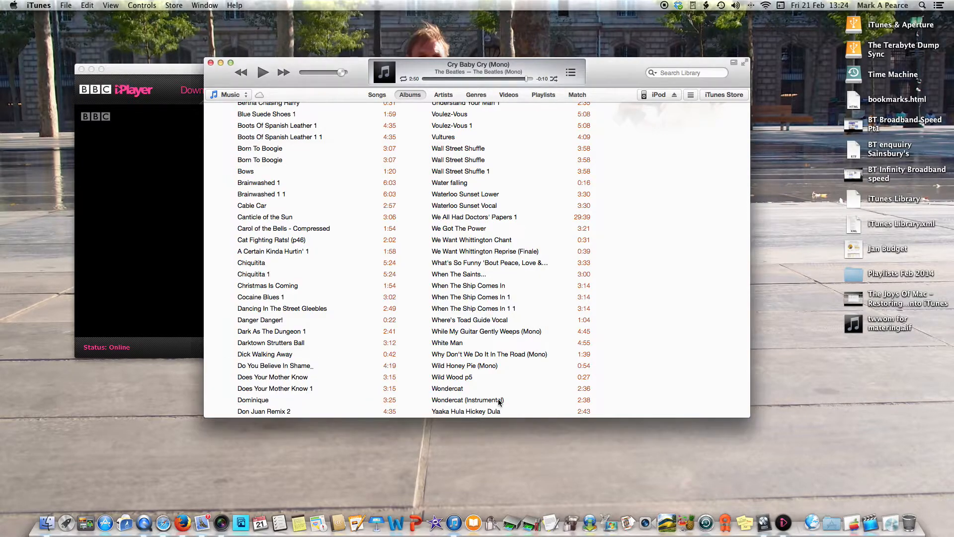
Set both the artist and the album artist of the song "Do You Believe In Shame_" to Duran Duran
left_click(267, 368)
right_click(268, 367)
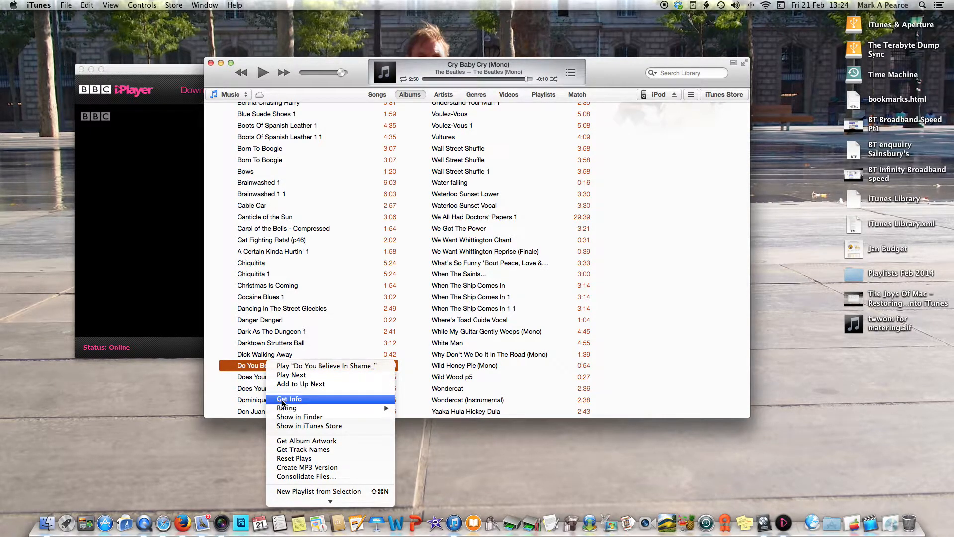
left_click(282, 400)
left_click(315, 223)
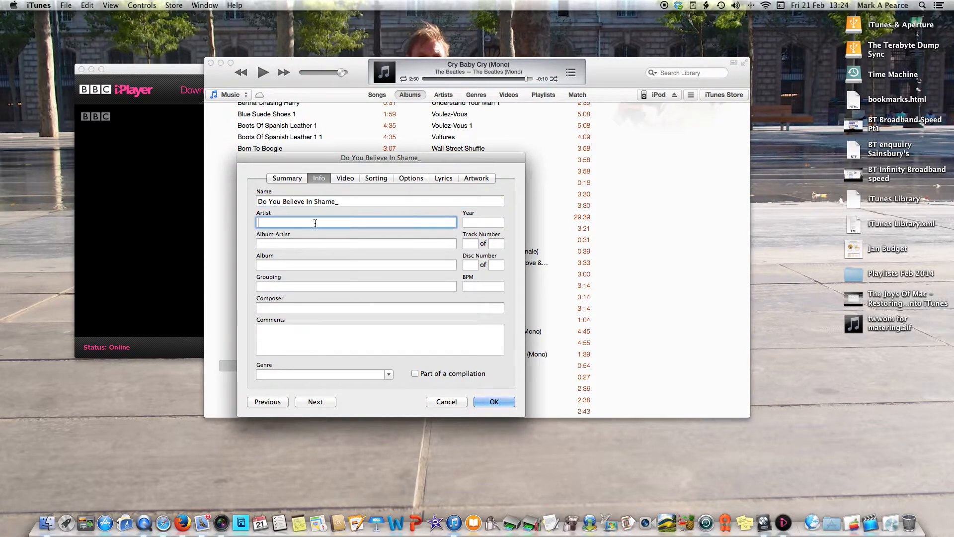
type("Duran Duran")
left_click(309, 243)
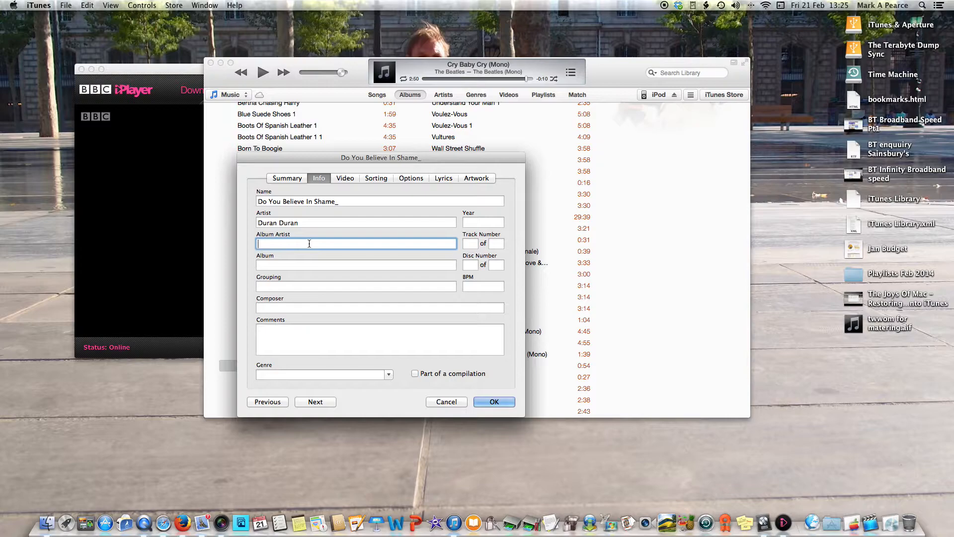
type("Duran Duran")
key("Right")
Enter the album Big Thing and the year 1988 for "Do You Believe In Shame_" and save its info
left_click(312, 263)
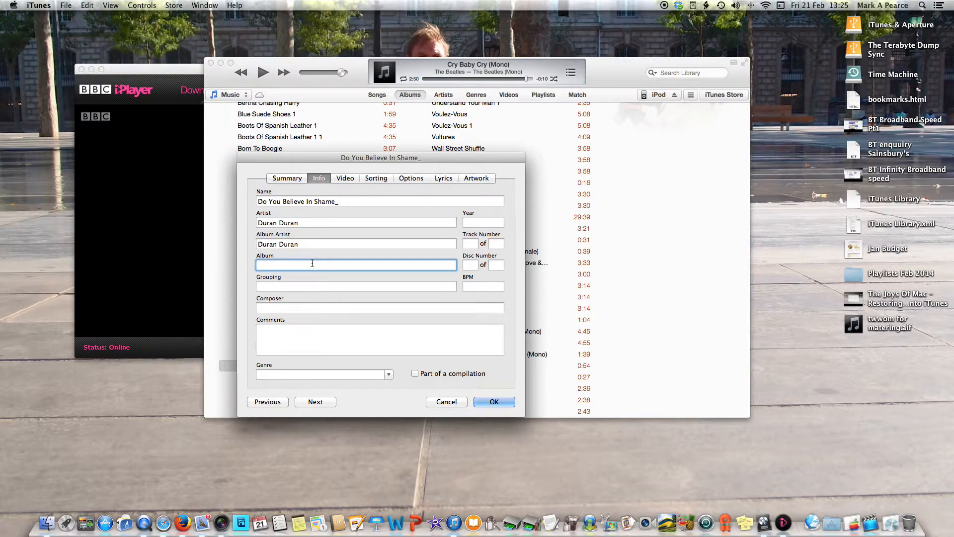
type("Big Thing")
left_click(481, 224)
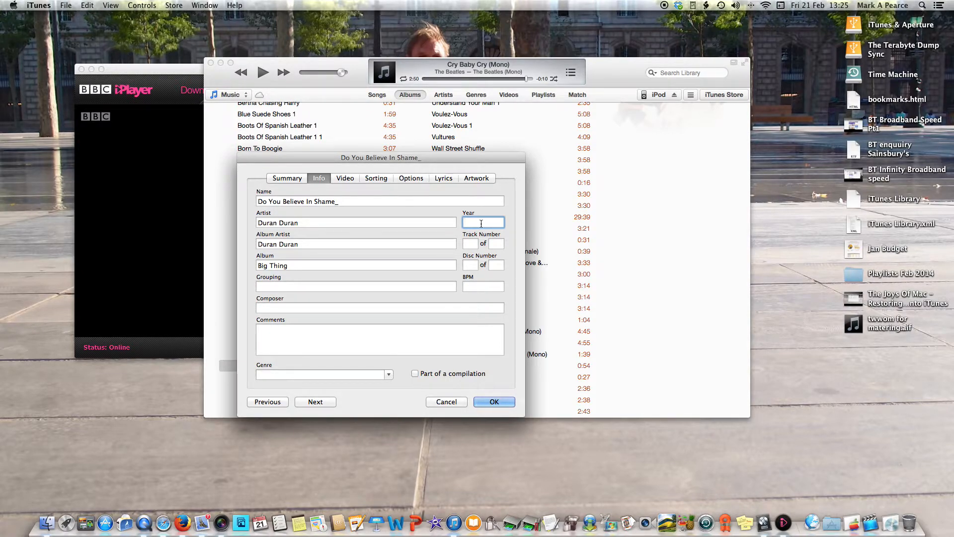
type("1988")
left_click(489, 402)
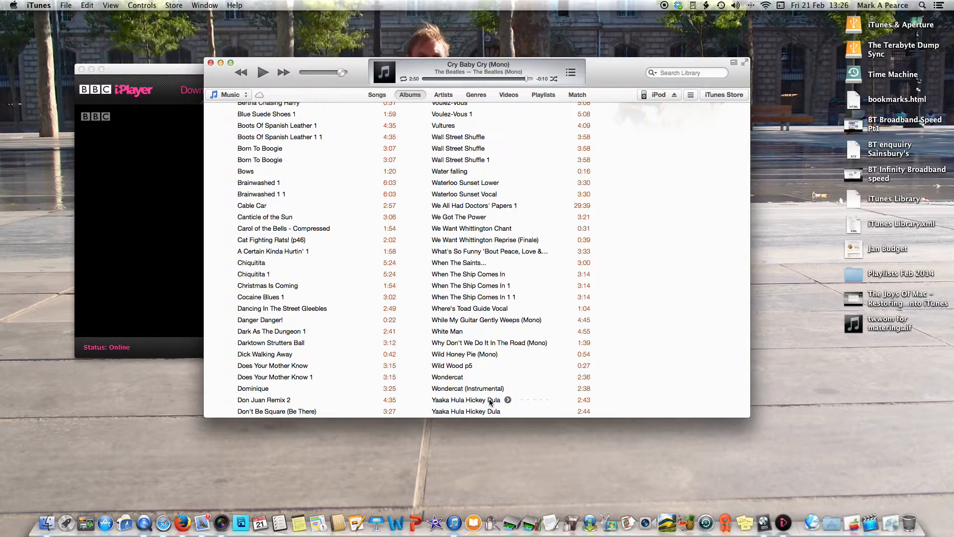
Delete to Trash All Shook Up 1, Angeleyes 1, As Good As New 1, both Autumn In New York, and Baby Don't You Cry through Beat It 1
scroll(303, 284, "up", 10)
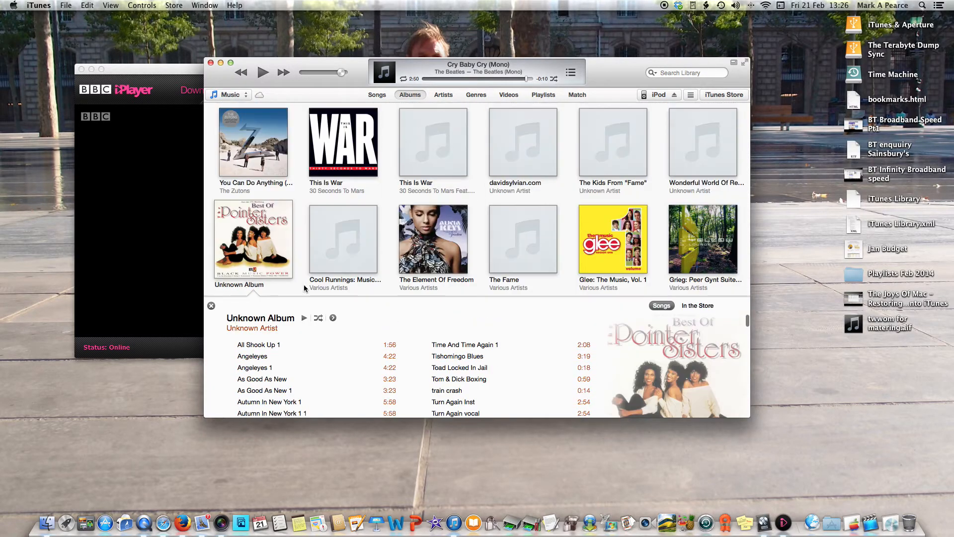
scroll(303, 284, "up", 3)
scroll(303, 284, "down", 7)
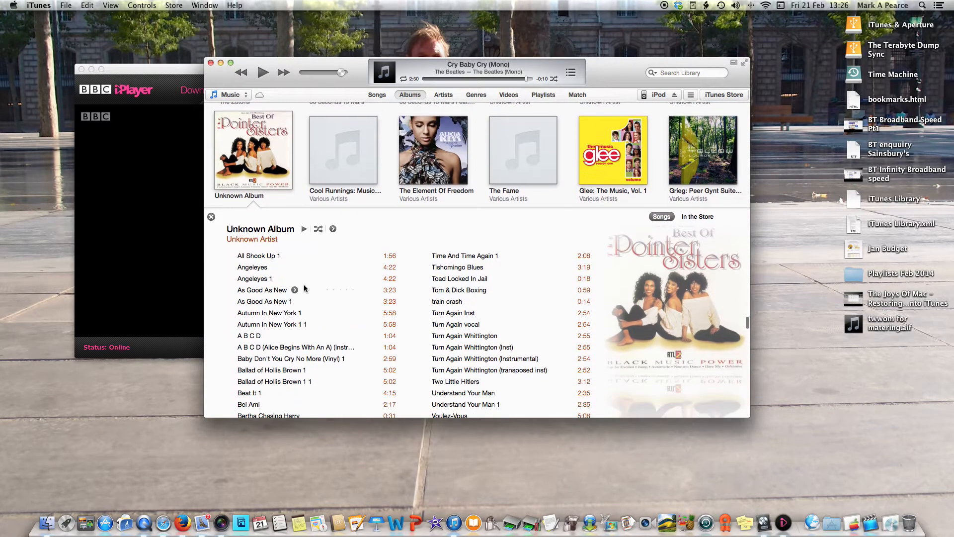
left_click(252, 257)
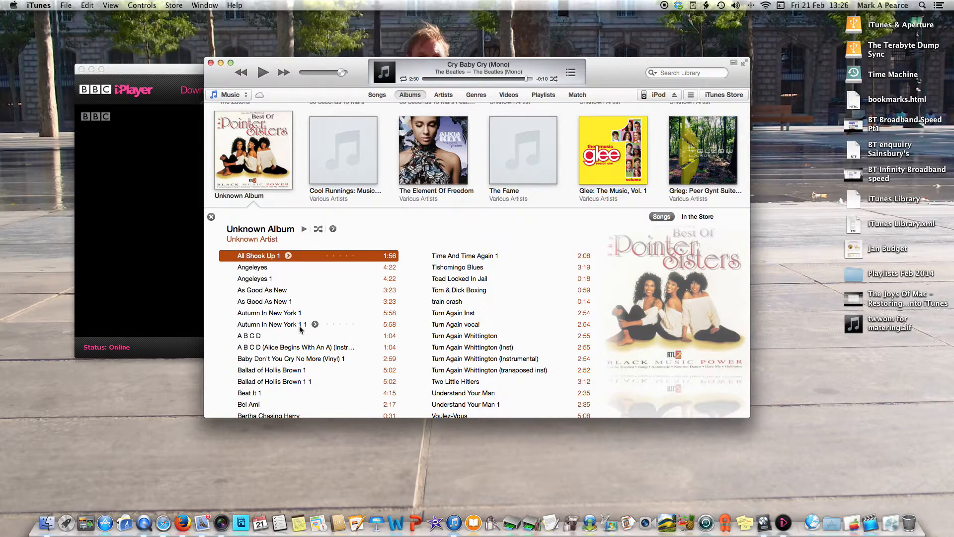
left_click(263, 280, "super")
left_click(263, 302, "super")
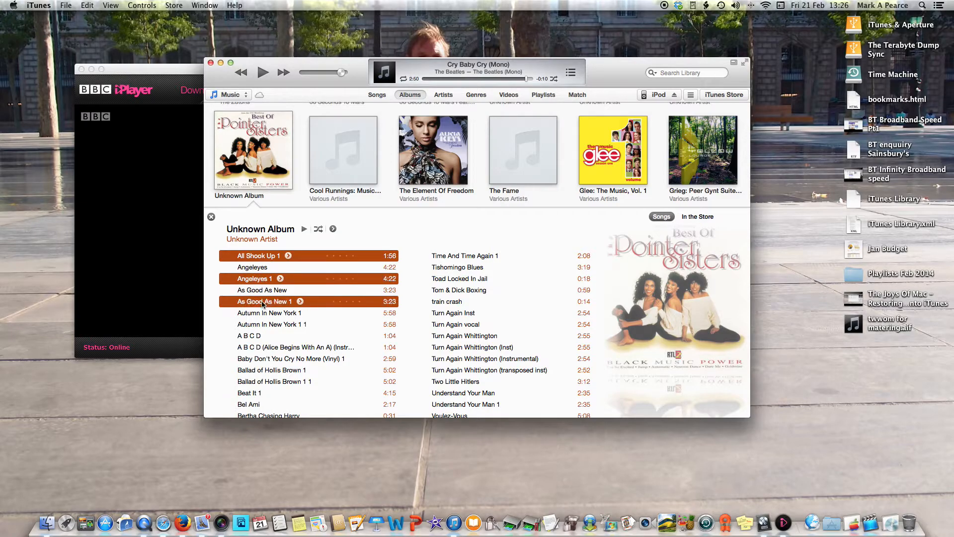
left_click(264, 314, "super")
left_click(265, 325, "super")
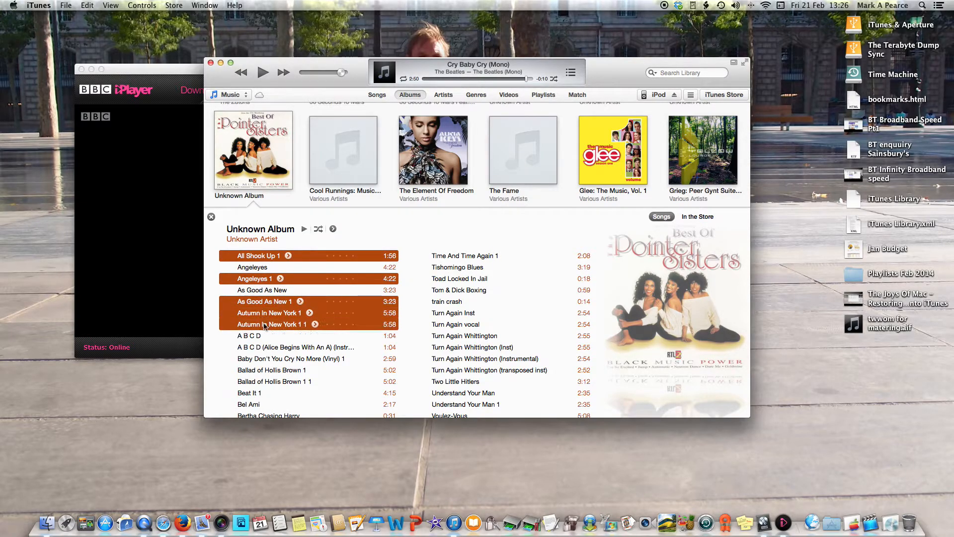
left_click(283, 382, "super")
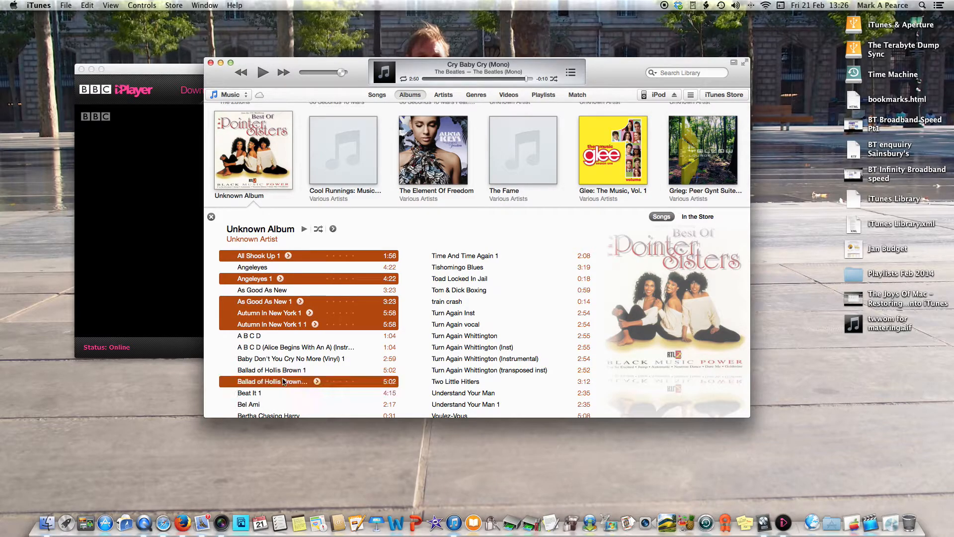
left_click(259, 392, "super")
left_click(268, 370, "super")
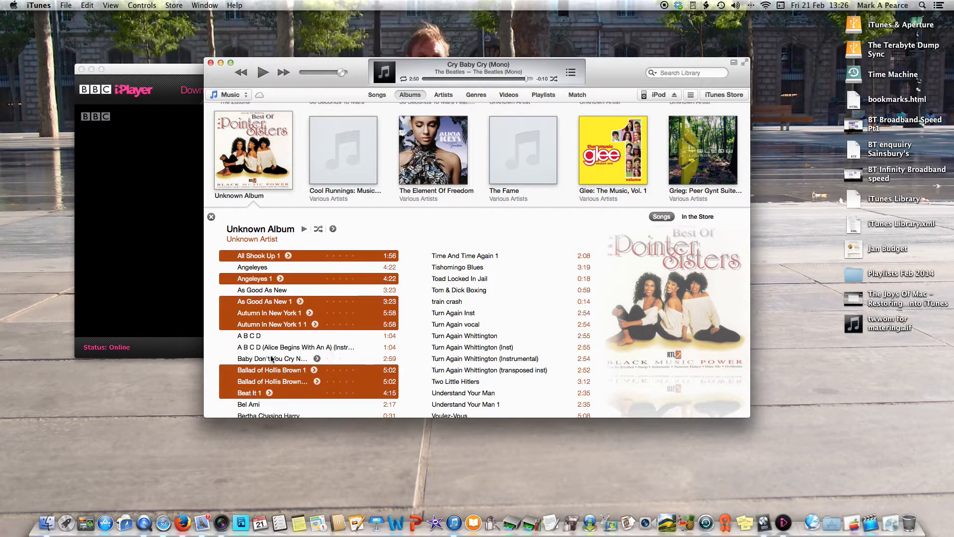
left_click(271, 358, "super")
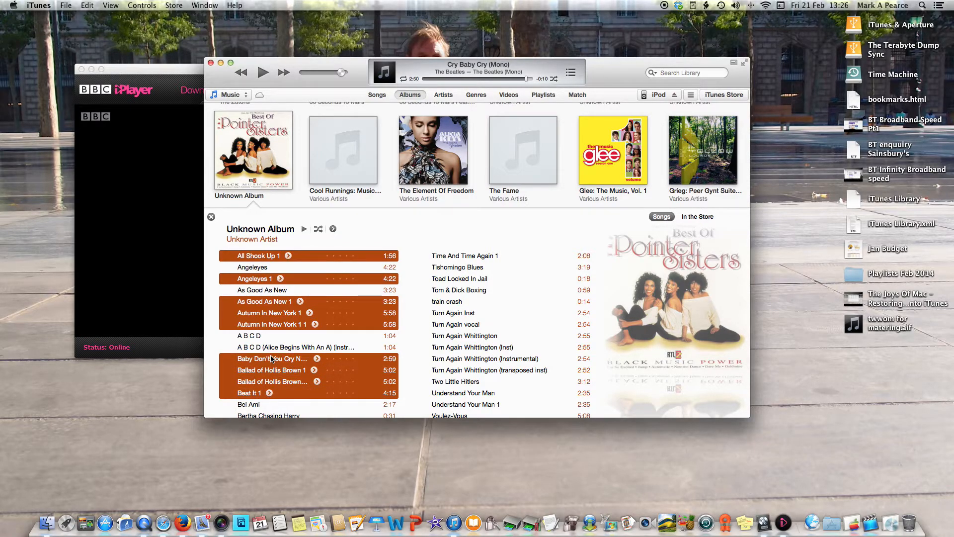
right_click(326, 258)
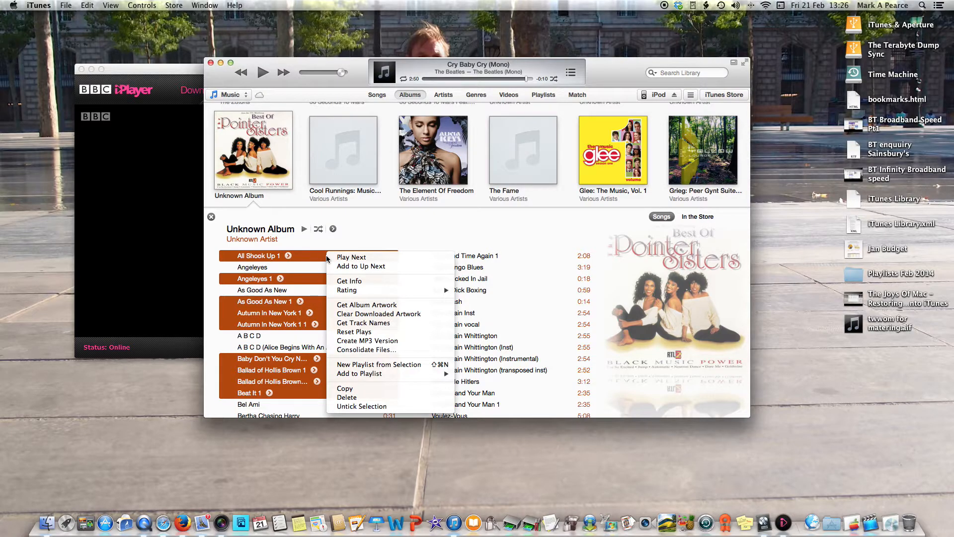
left_click(357, 398)
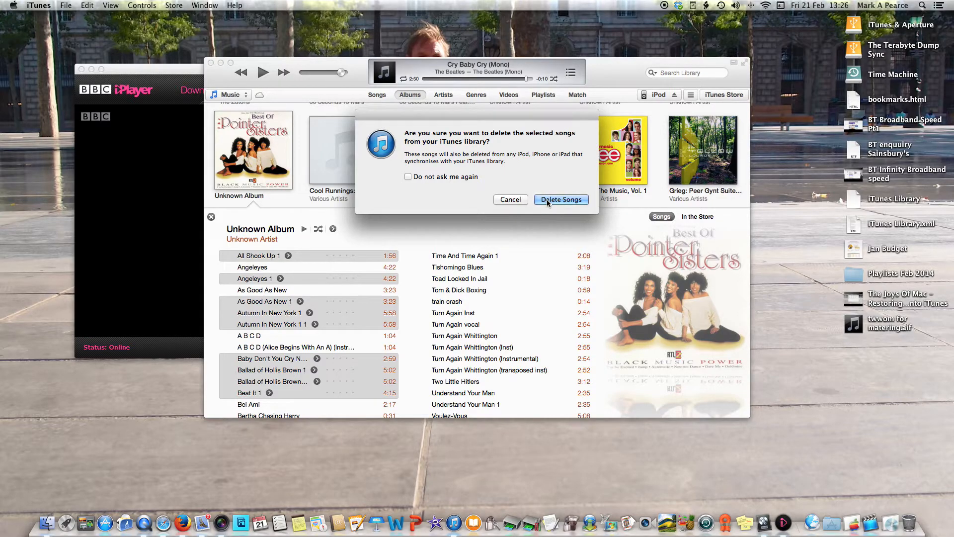
left_click(547, 199)
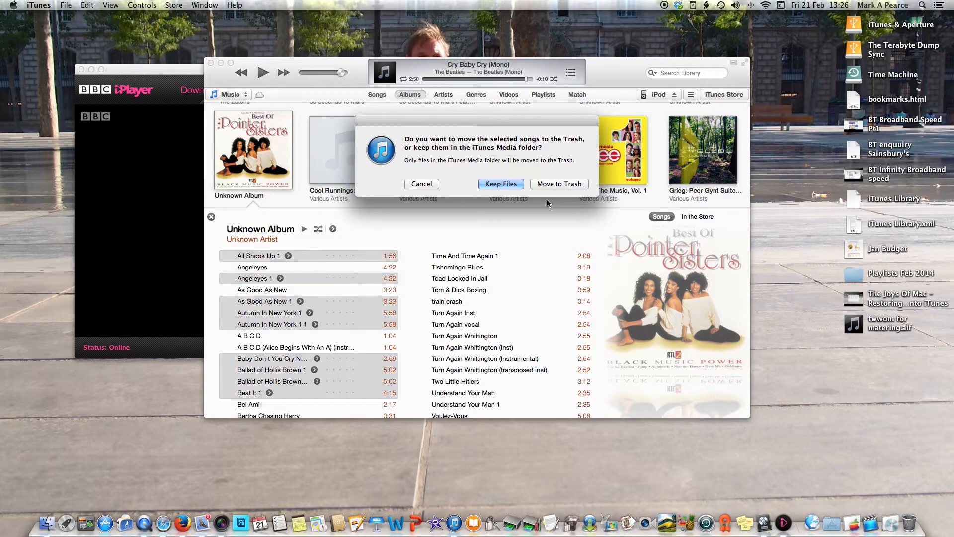
left_click(550, 184)
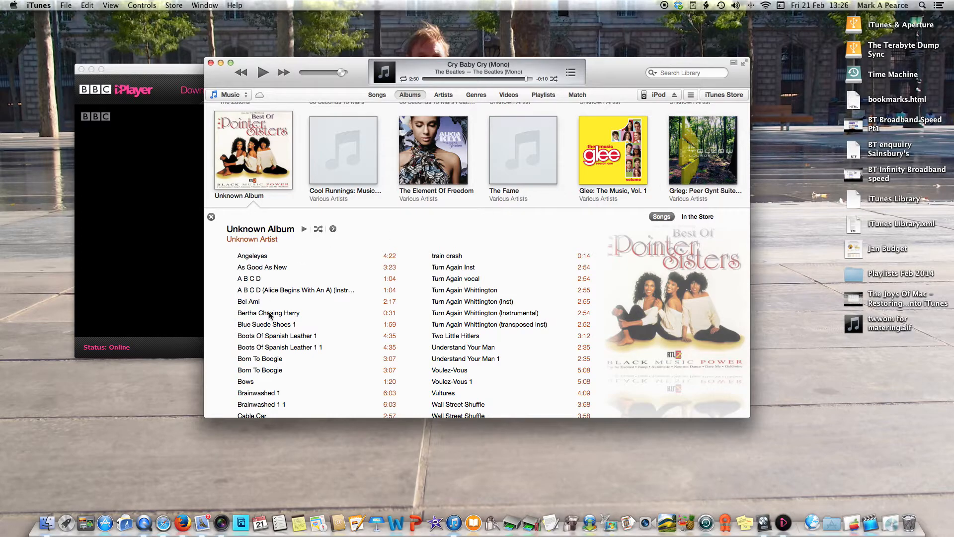
left_click(269, 326)
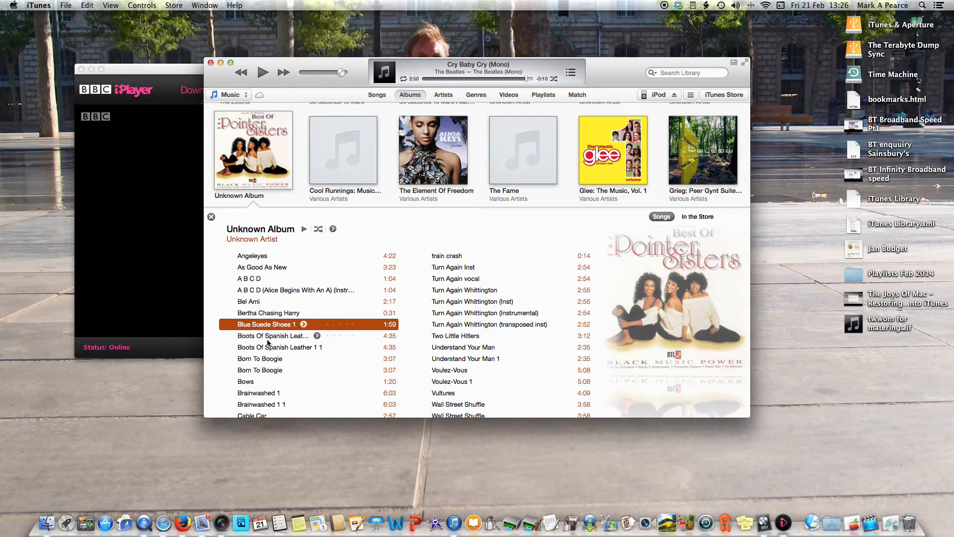
left_click(269, 337, "shift")
left_click(268, 349, "shift")
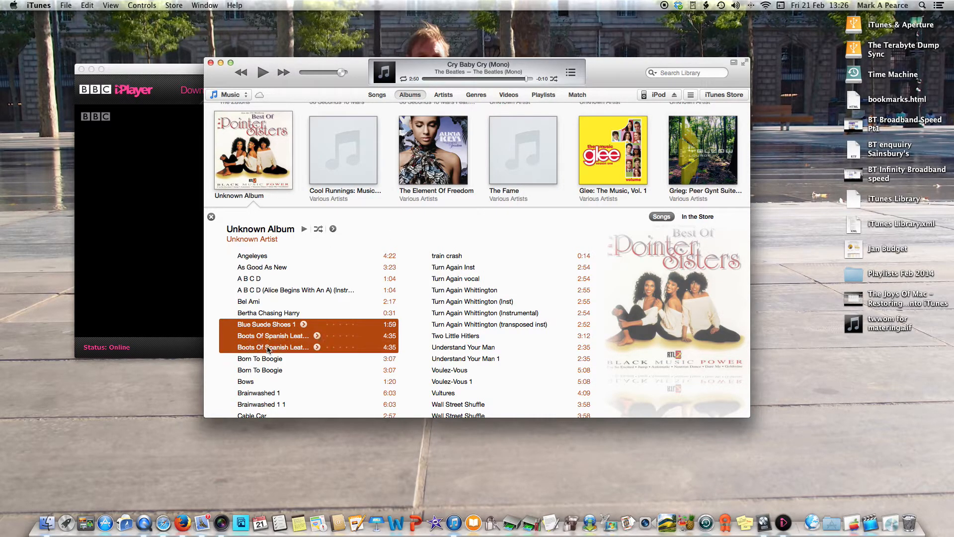
left_click(265, 394, "shift")
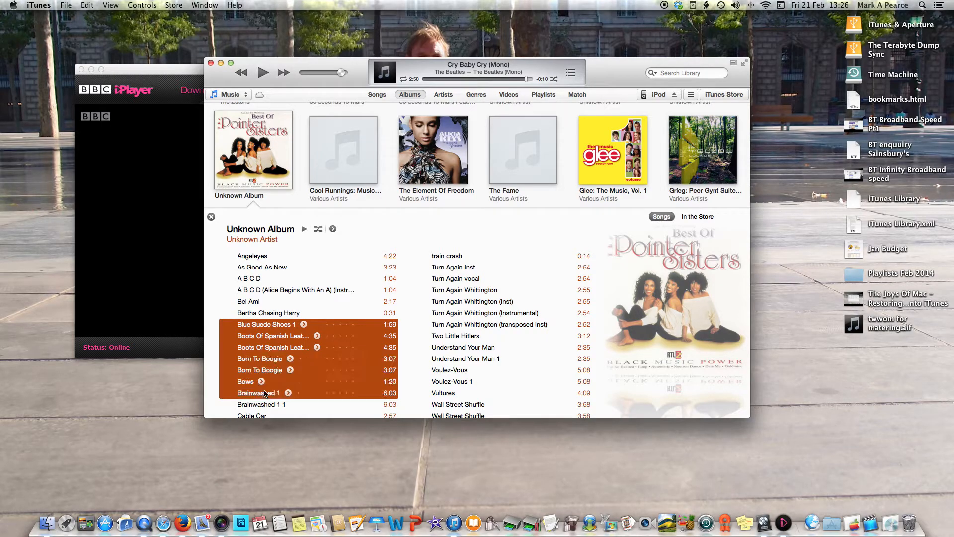
left_click(222, 383)
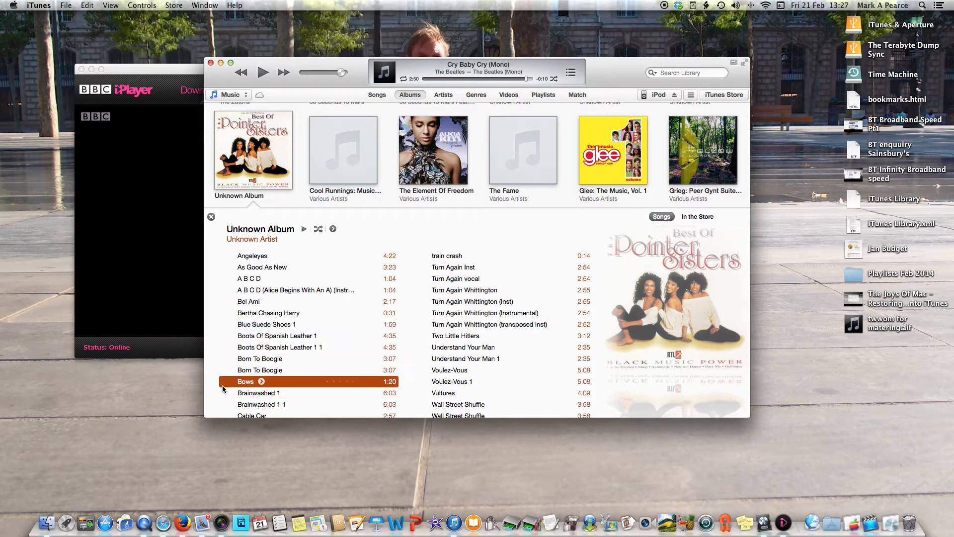
Delete Blue Suede Shoes 1, both Boots Of Spanish Leather songs and both Brainwashed songs from the library, moving their files to the Trash
left_click(252, 326)
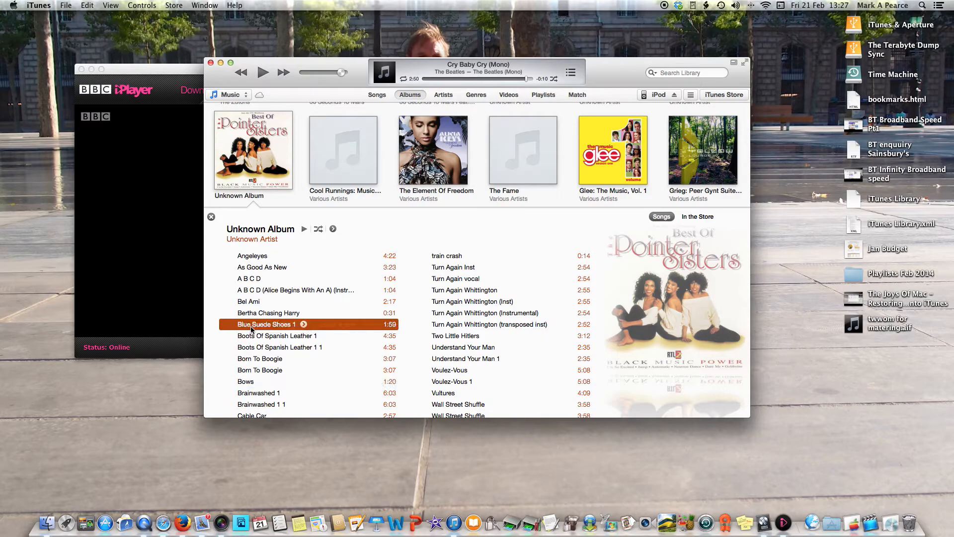
left_click(253, 338, "shift")
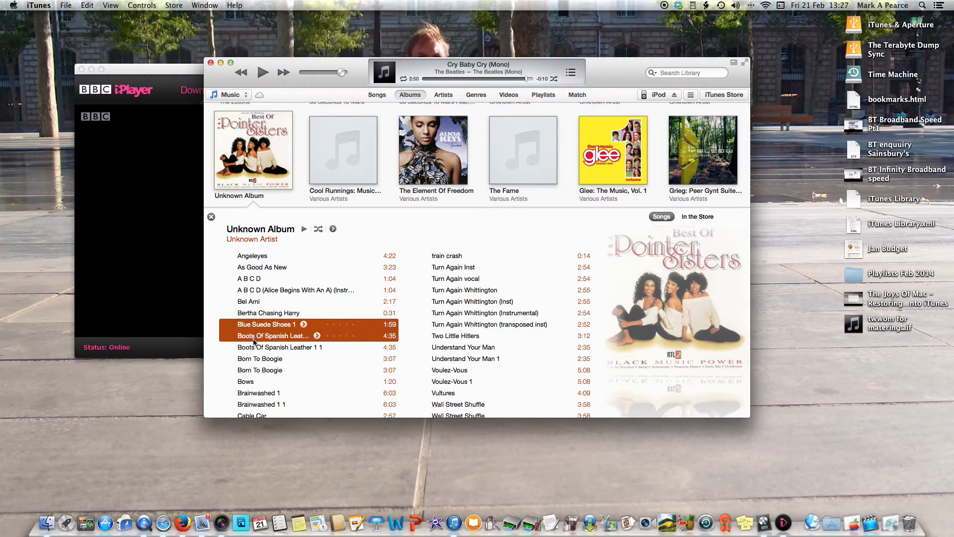
left_click(254, 349, "shift")
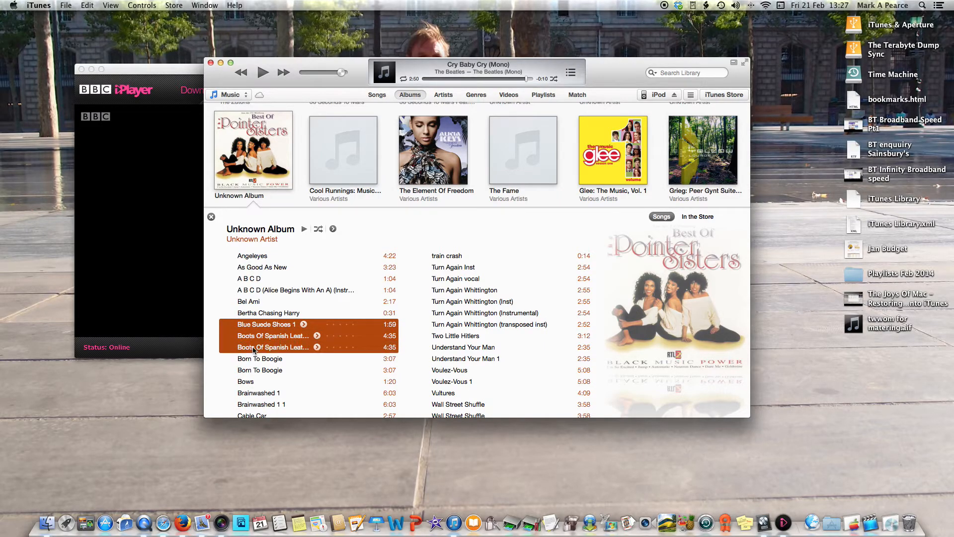
left_click(246, 393, "super")
left_click(248, 405, "super")
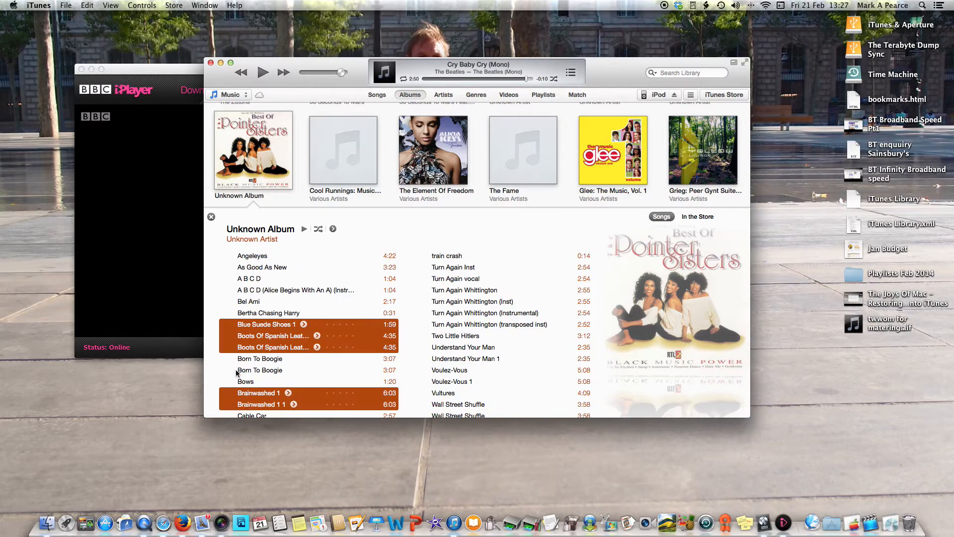
right_click(227, 340)
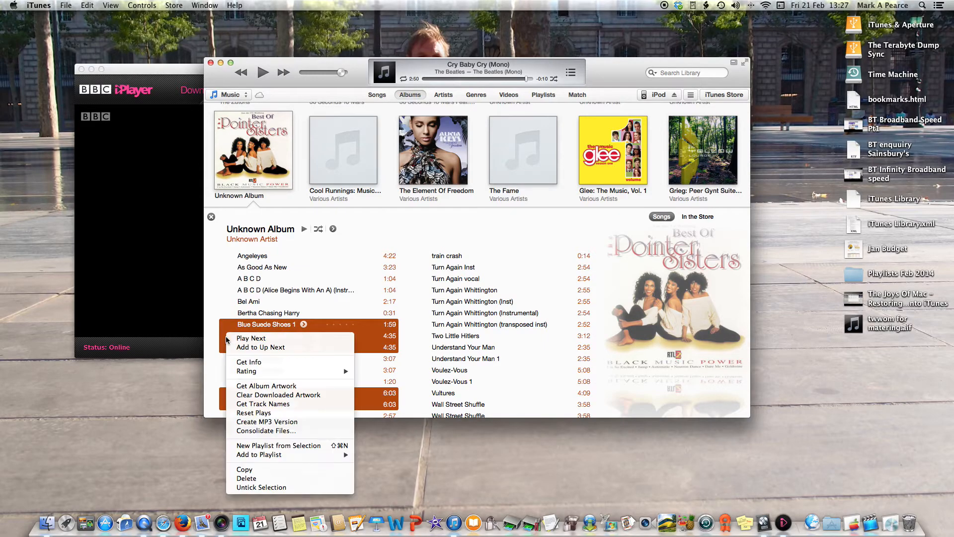
left_click(244, 479)
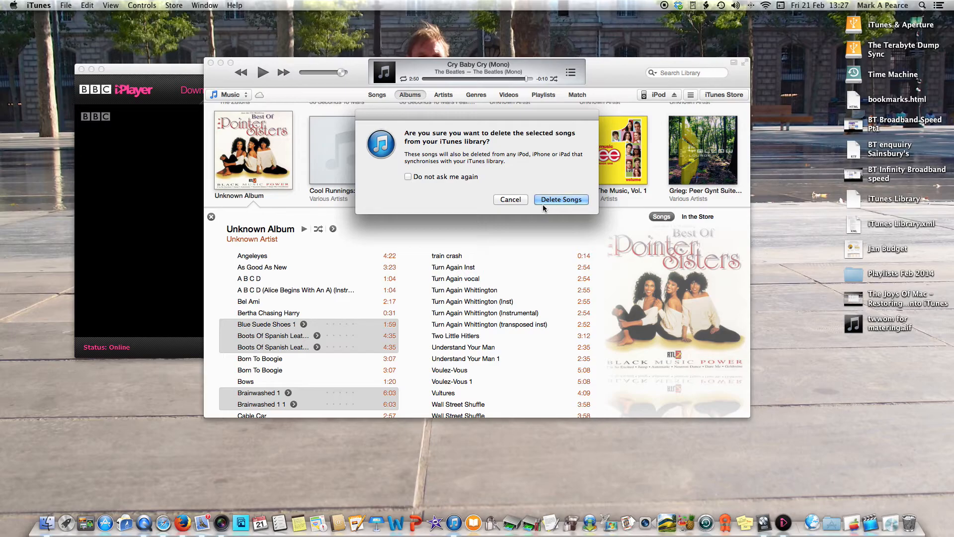
left_click(549, 200)
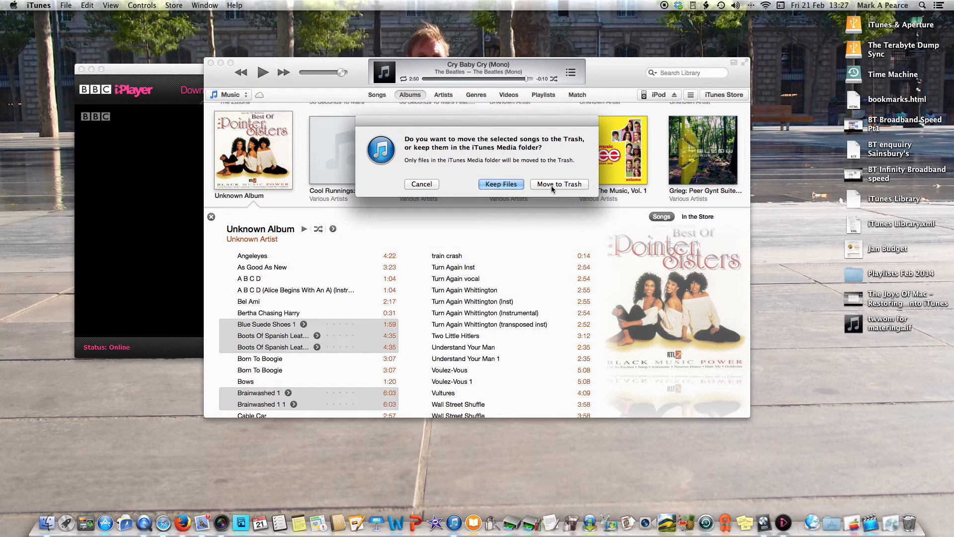
left_click(553, 184)
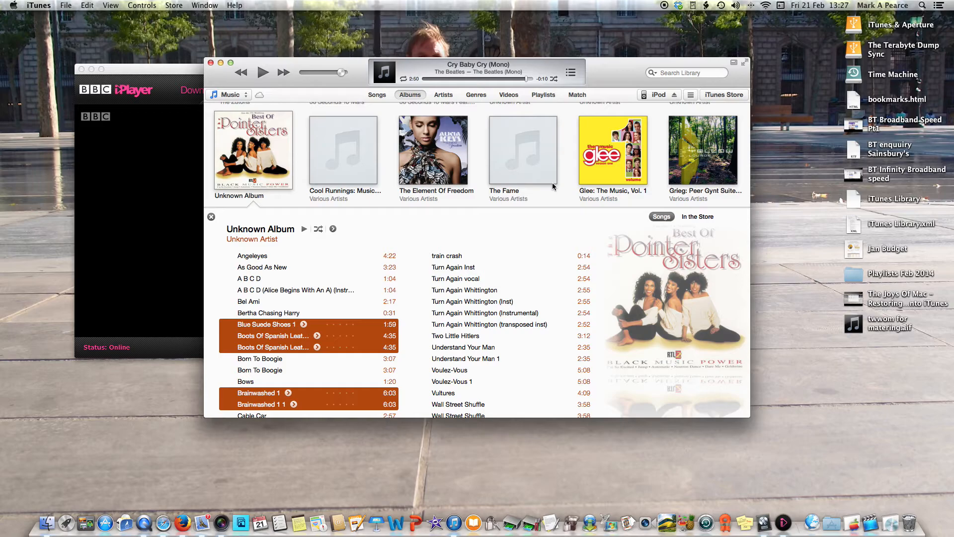